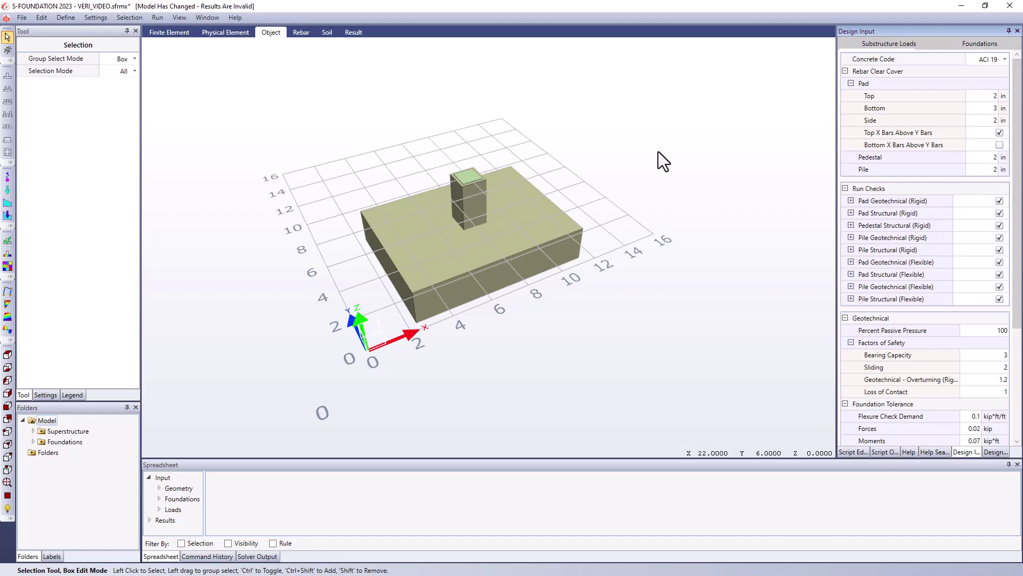
Select and orbit the footing, then view it in plan: 144 × 108 in pad, 20 in pedestal
click(518, 236)
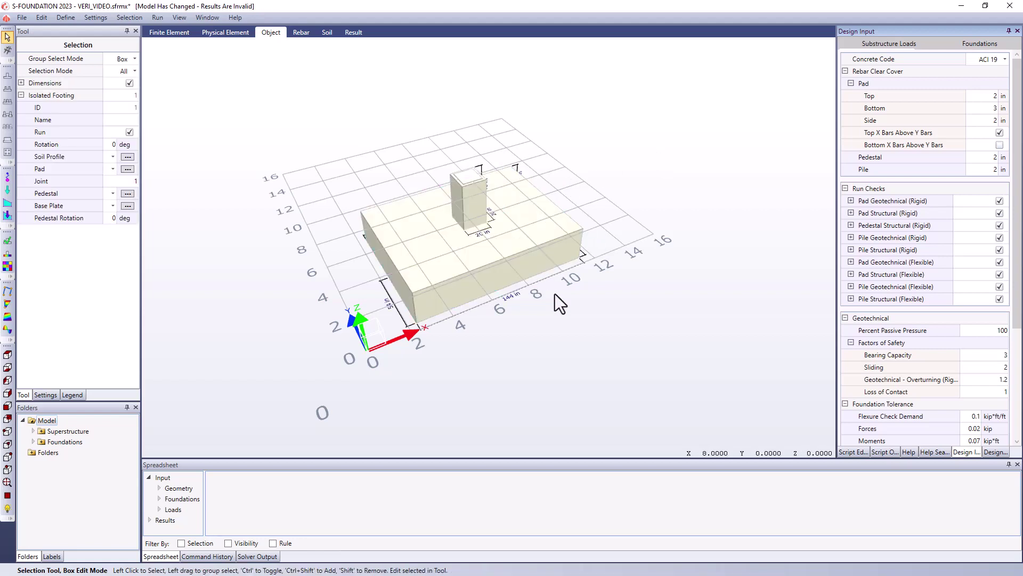
middle_drag(608, 365, 289, 187)
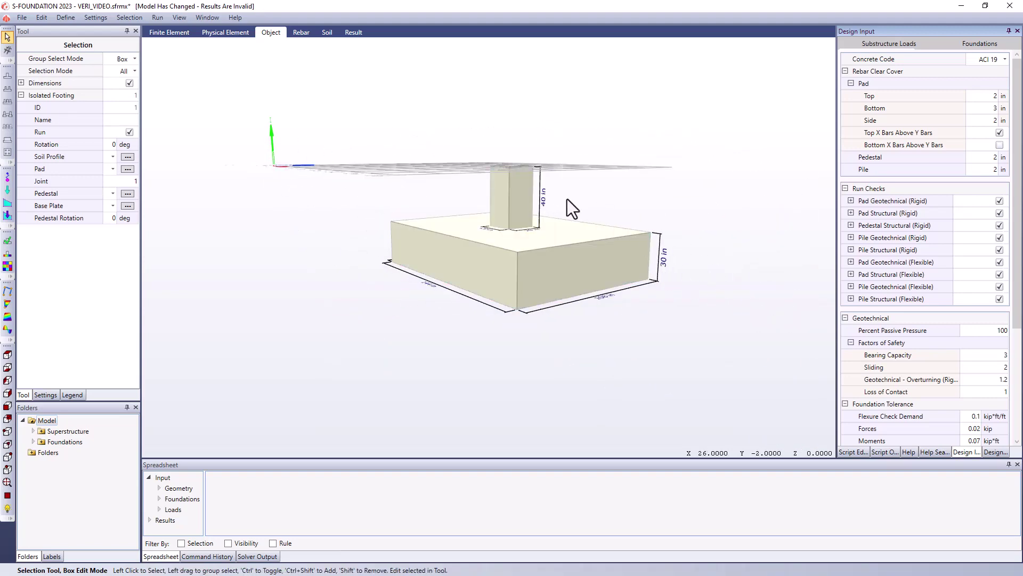
click(9, 495)
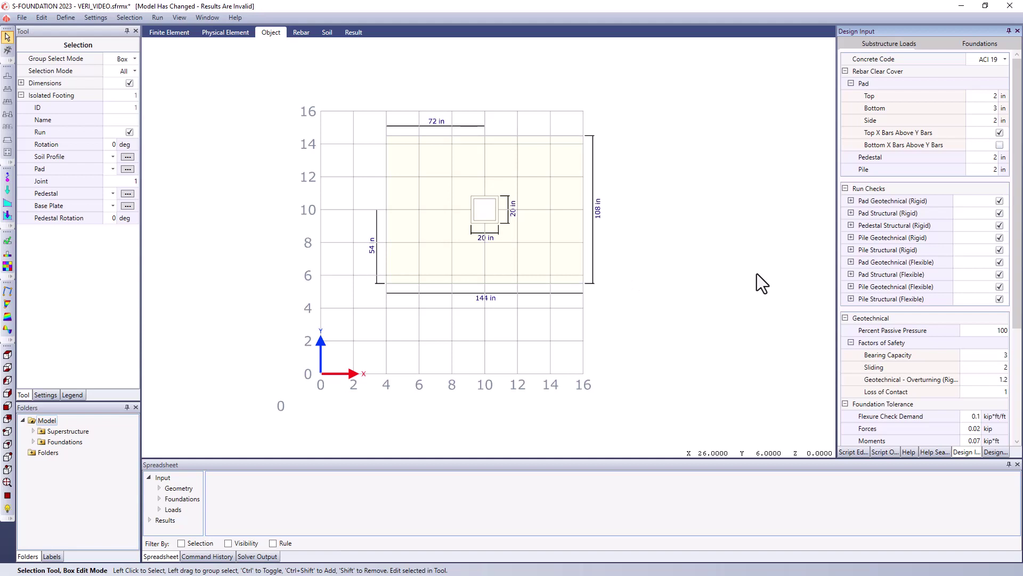
Show the Finite Element view, with the pad's mesh refined around the central pedestal
click(187, 36)
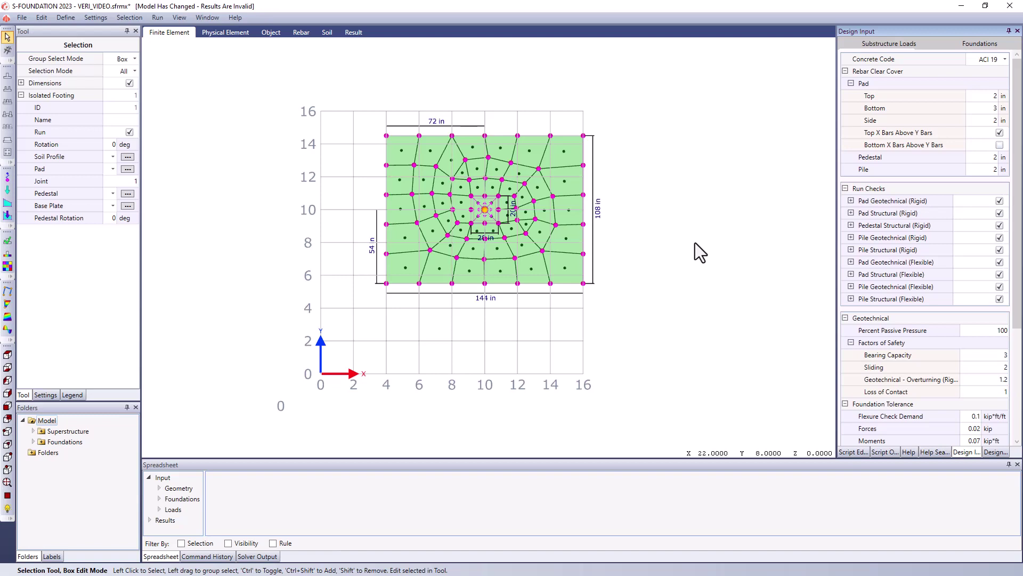
Review the pad's reinforcement layout in a 3-D isometric view and clear the selection
click(297, 30)
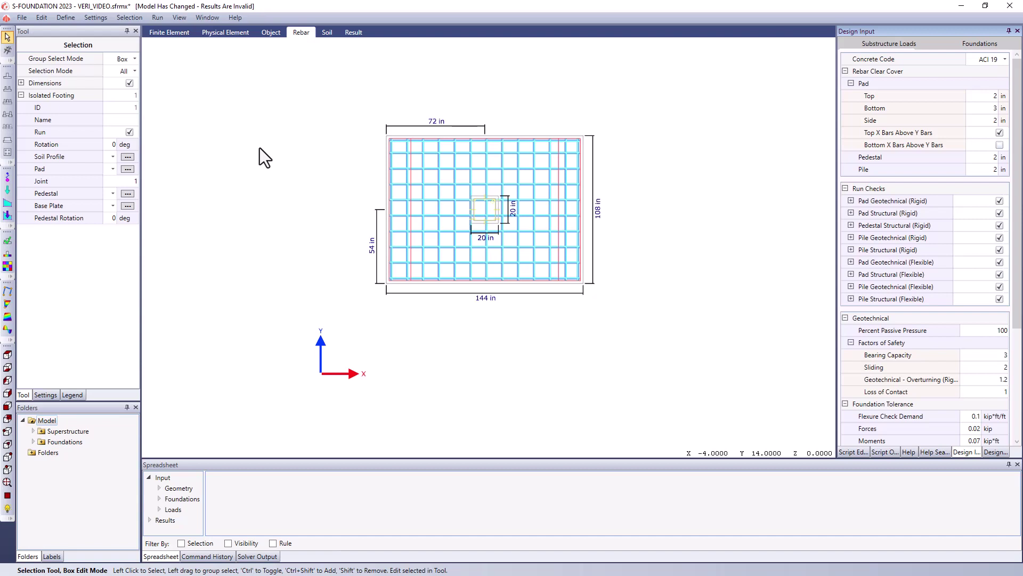
click(8, 445)
click(549, 167)
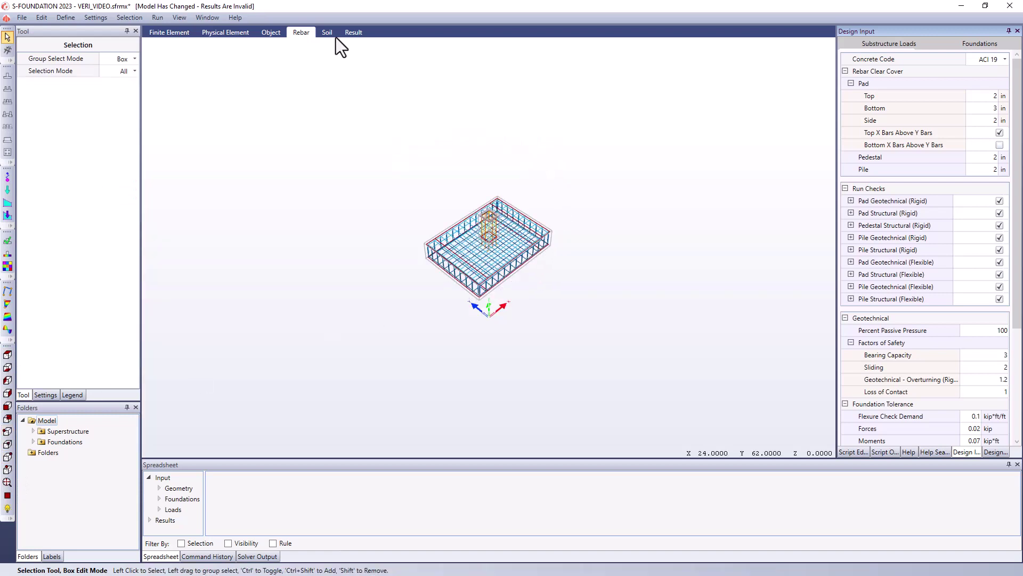
Return to the solid Object view of the pad and pedestal, zoomed in
click(261, 32)
scroll(392, 239, up, 3)
scroll(653, 310, up, 2)
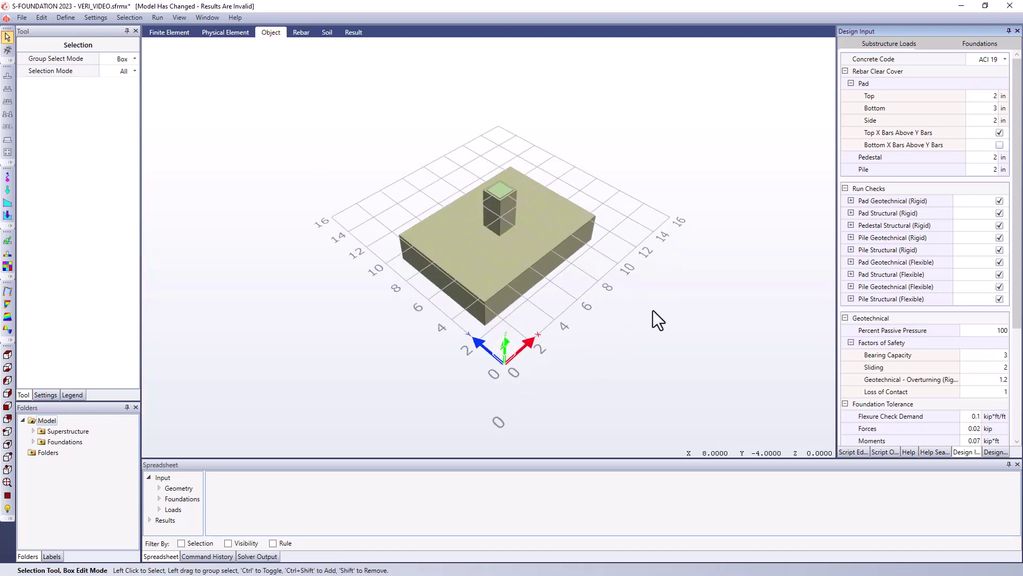
scroll(654, 310, up, 1)
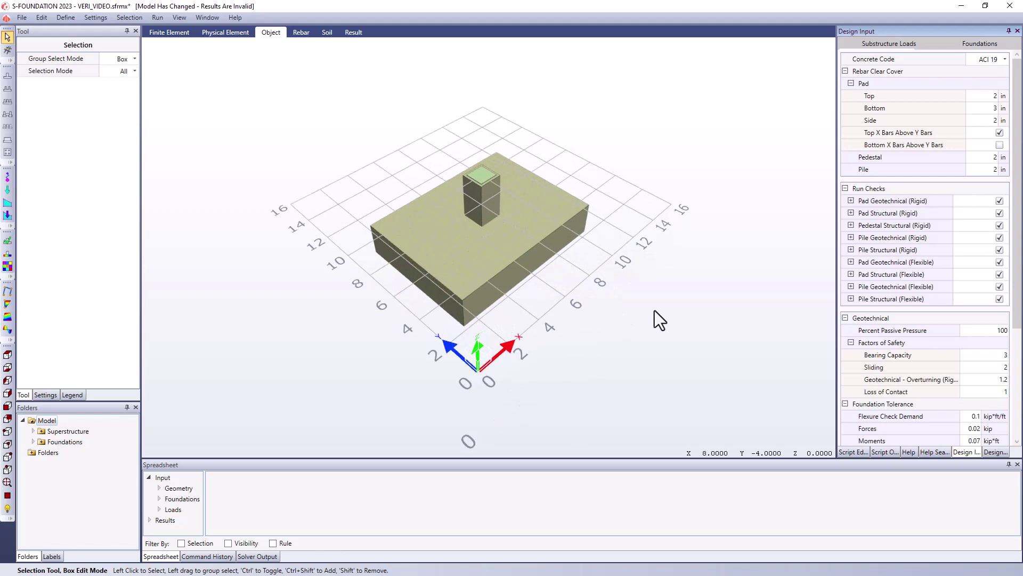
Open Design Load Cases and view Dead Load reactions: Fx 3.5 kip, Fz −180 kip, My 60 kip*ft
click(66, 18)
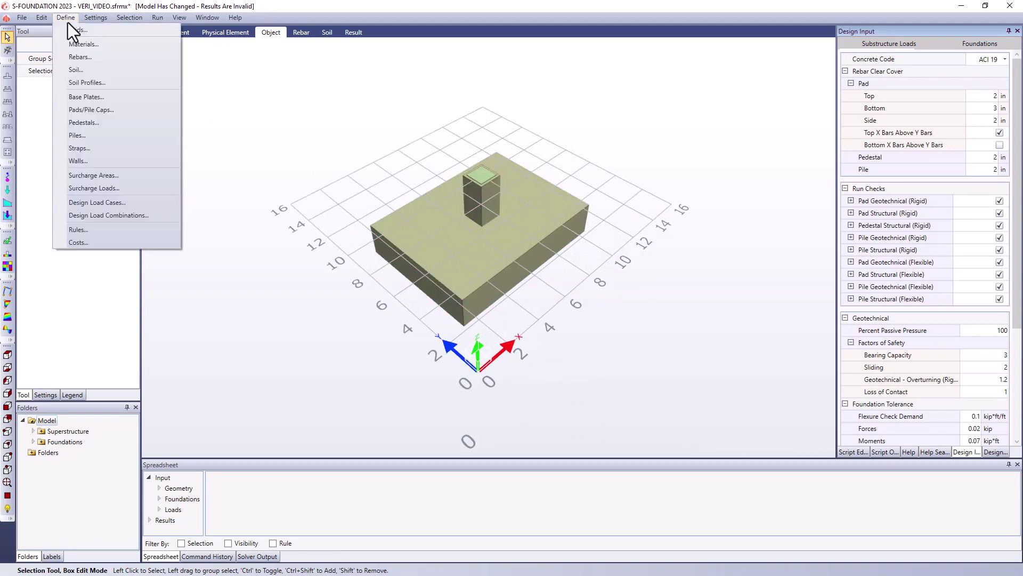
click(100, 205)
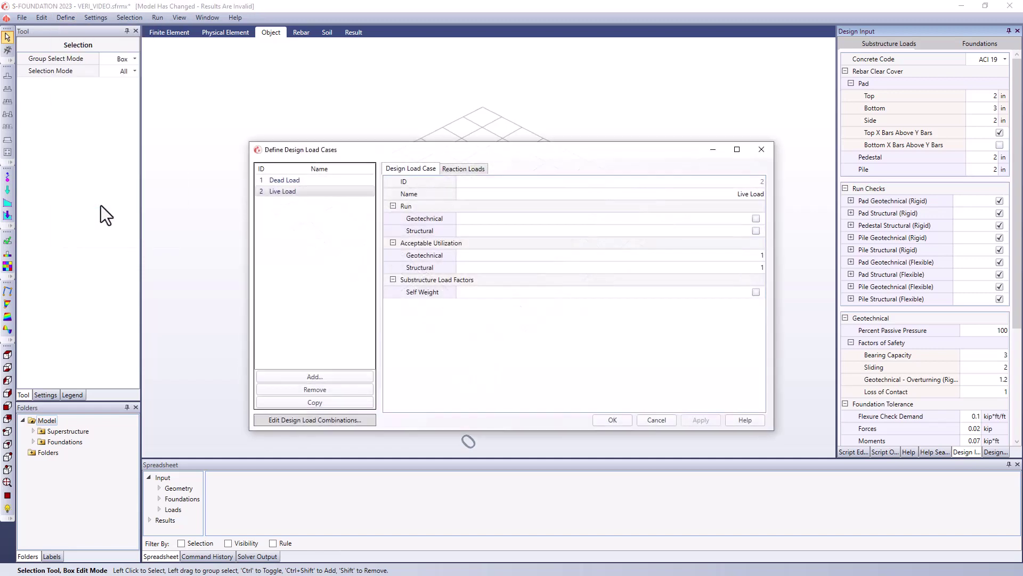
click(320, 182)
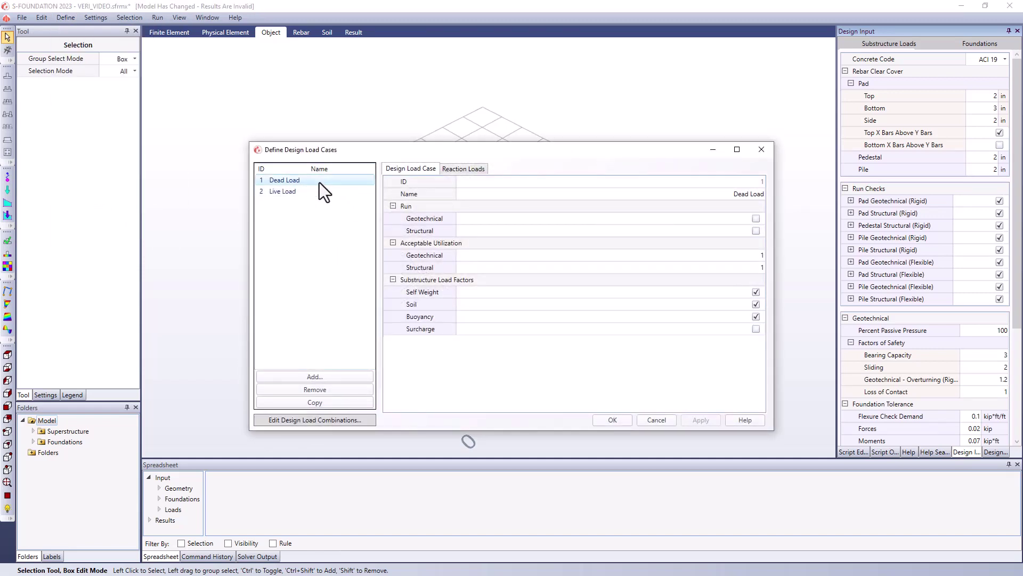
click(315, 190)
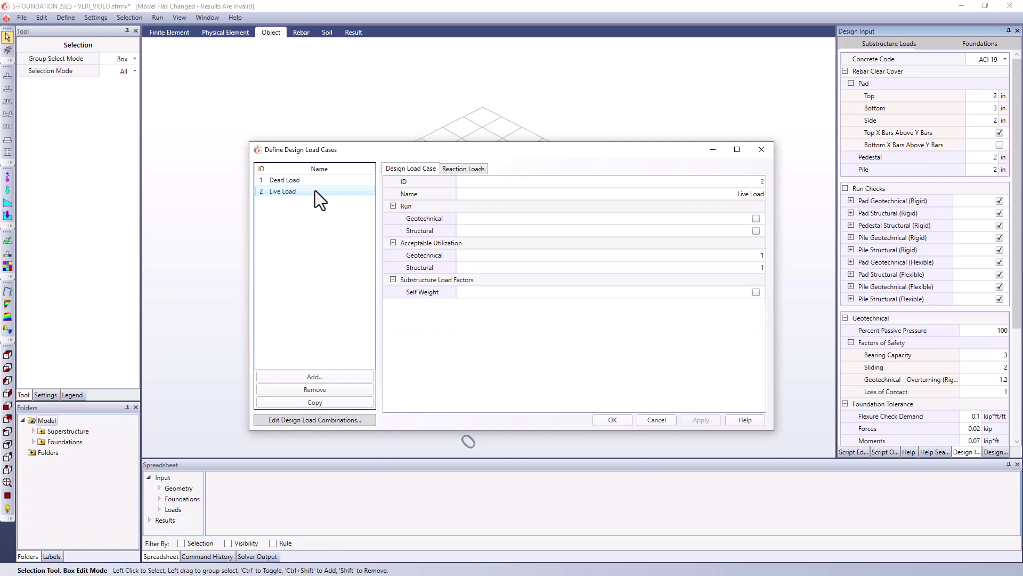
click(313, 182)
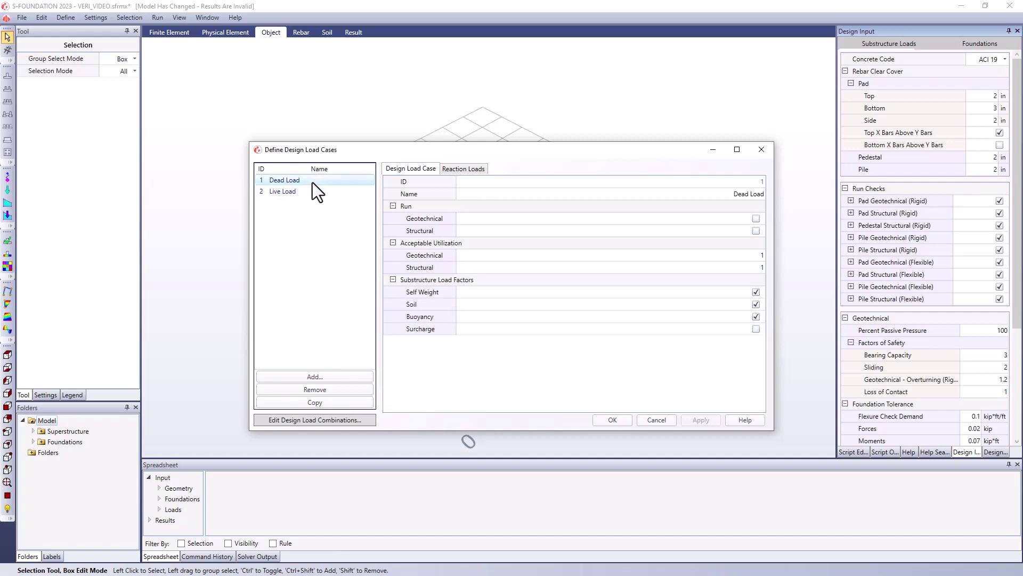
click(451, 169)
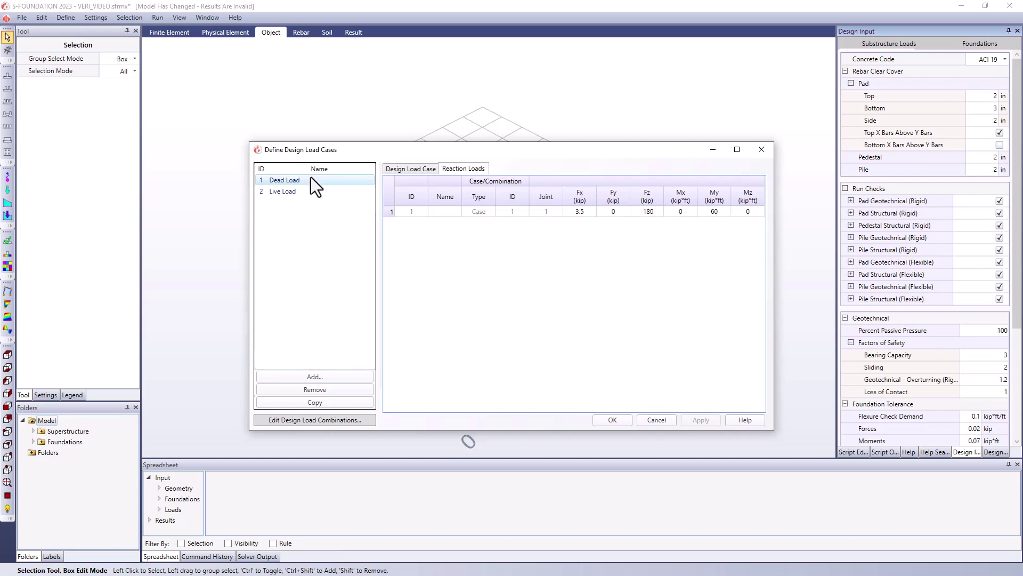
Check Live Load reactions (Fx 1.75, Fz −120, My 50) and open the design load combinations
click(398, 169)
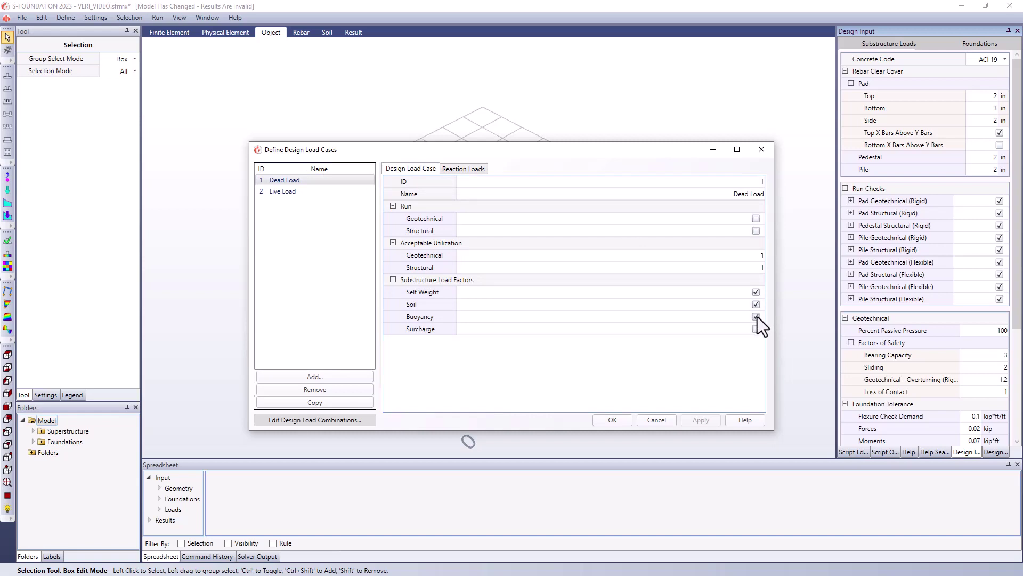
click(301, 194)
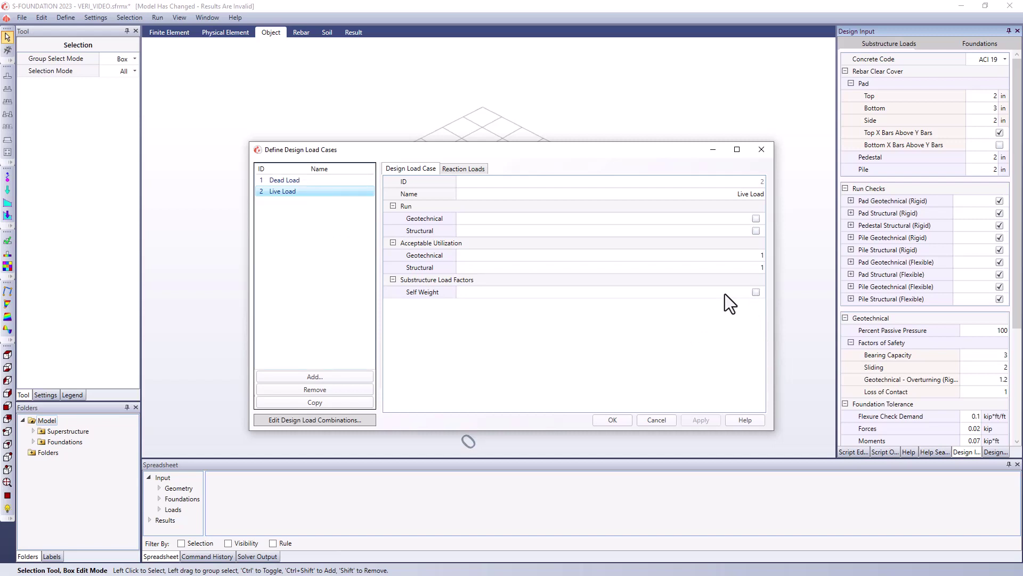
click(465, 168)
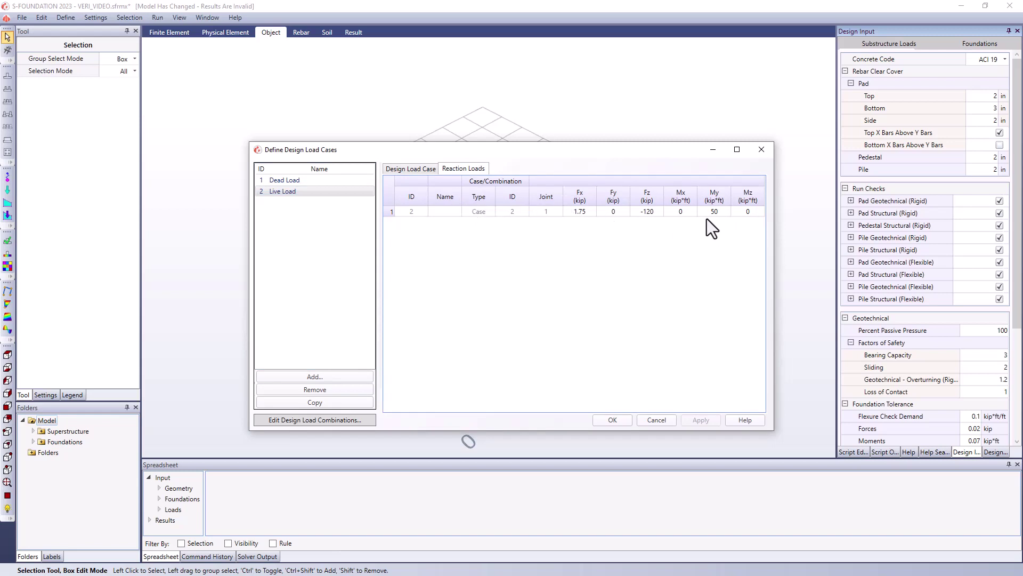
click(357, 420)
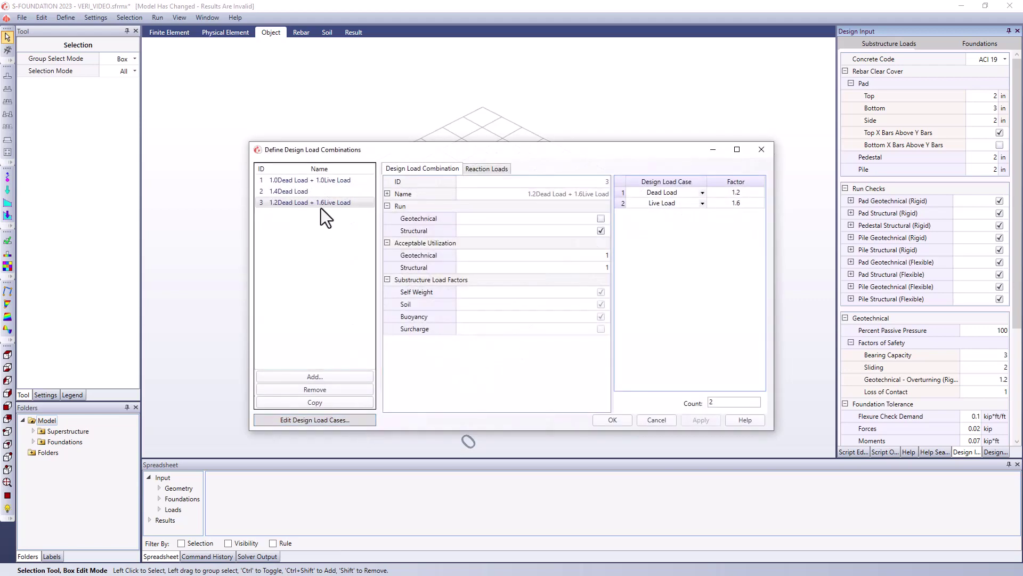
Inspect the 1.0D+1.0L and 1.4D combinations; 1.4D applies Dead Load at 1.4, structural checks only
click(325, 181)
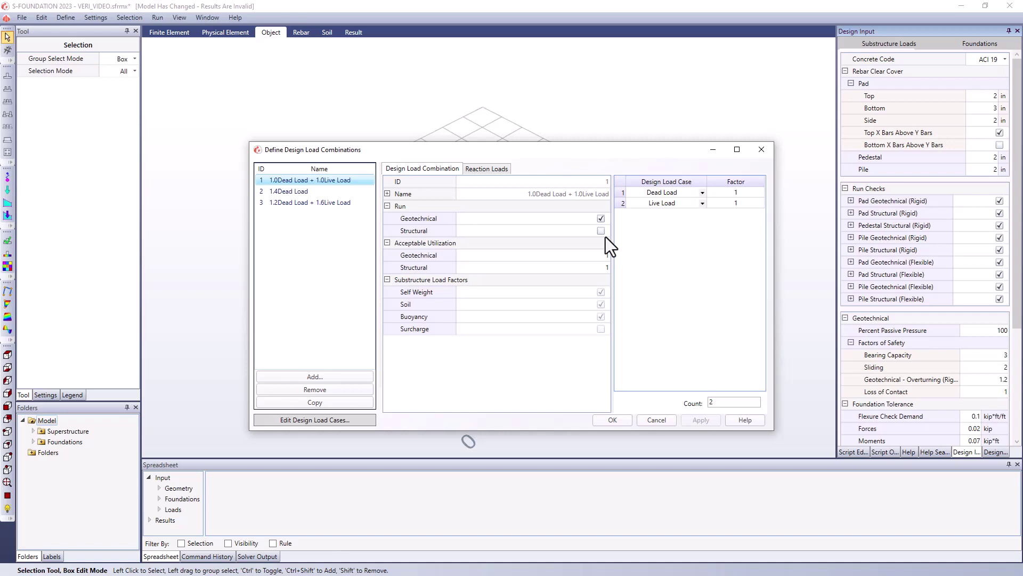
click(315, 193)
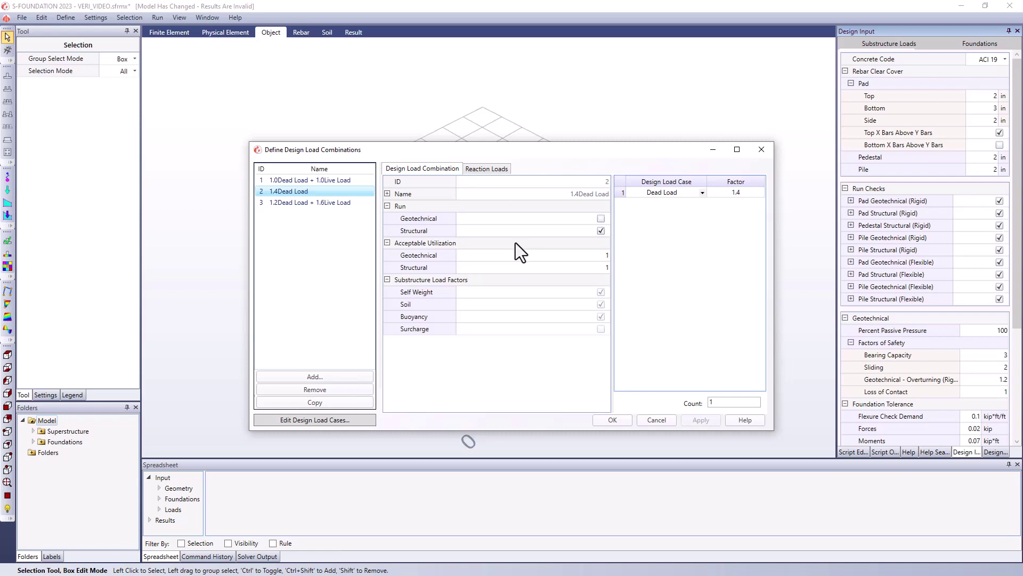
Close the load combinations, then select the footing pad and bring up its context menu
click(652, 421)
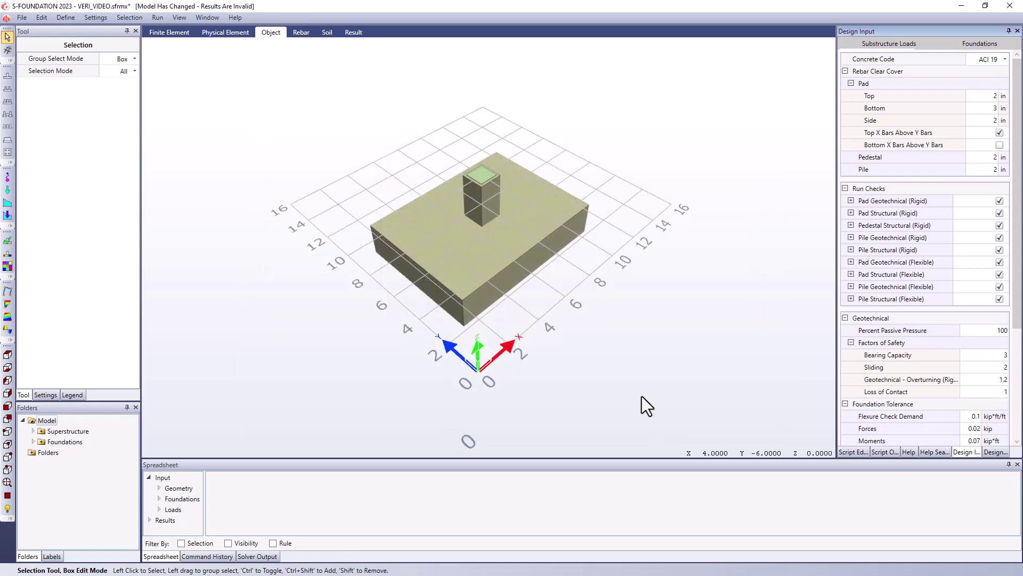
click(536, 257)
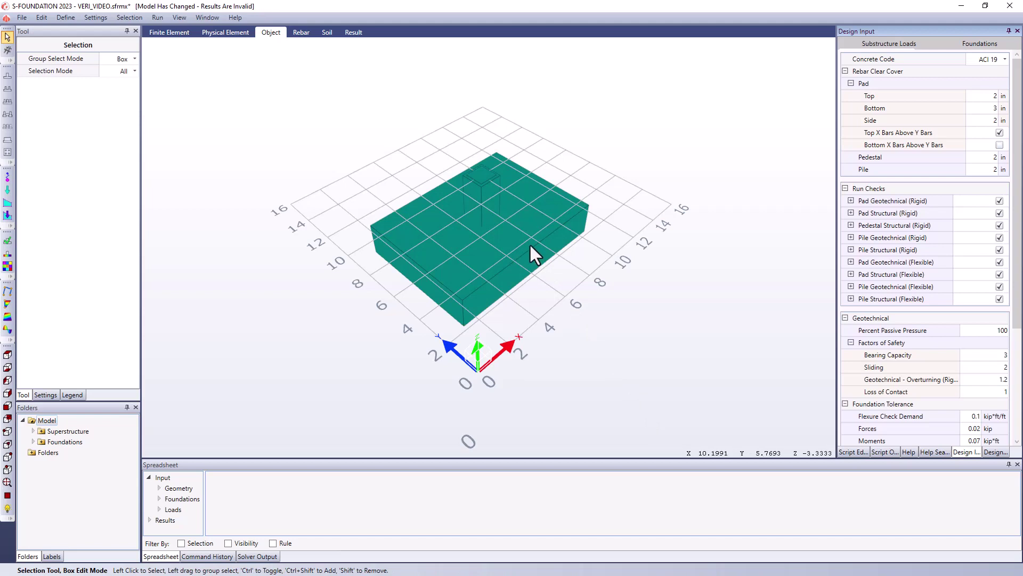
right_click(530, 243)
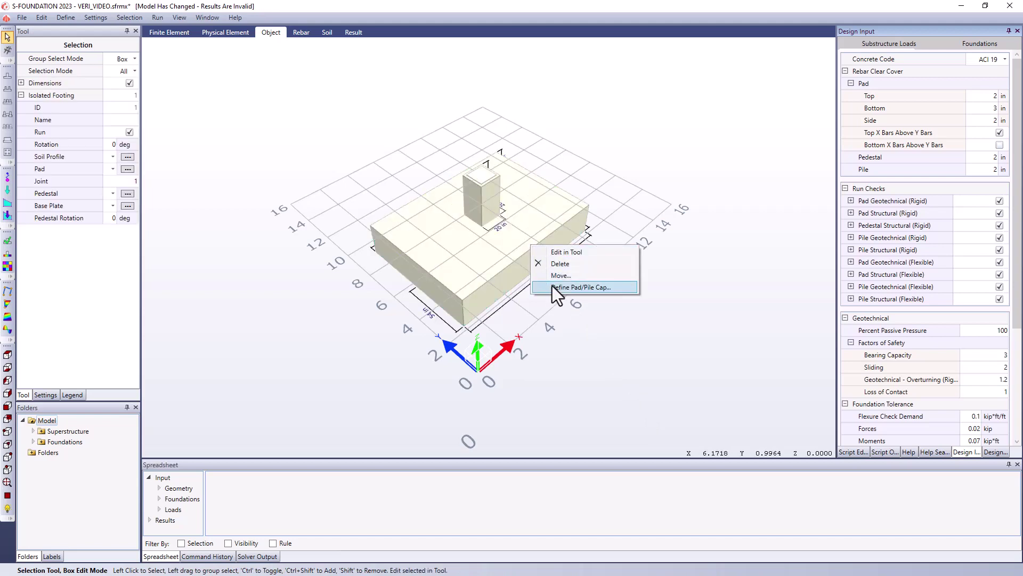
Open the pad definition for the 144 × 108 × 30 in concrete pad
click(553, 288)
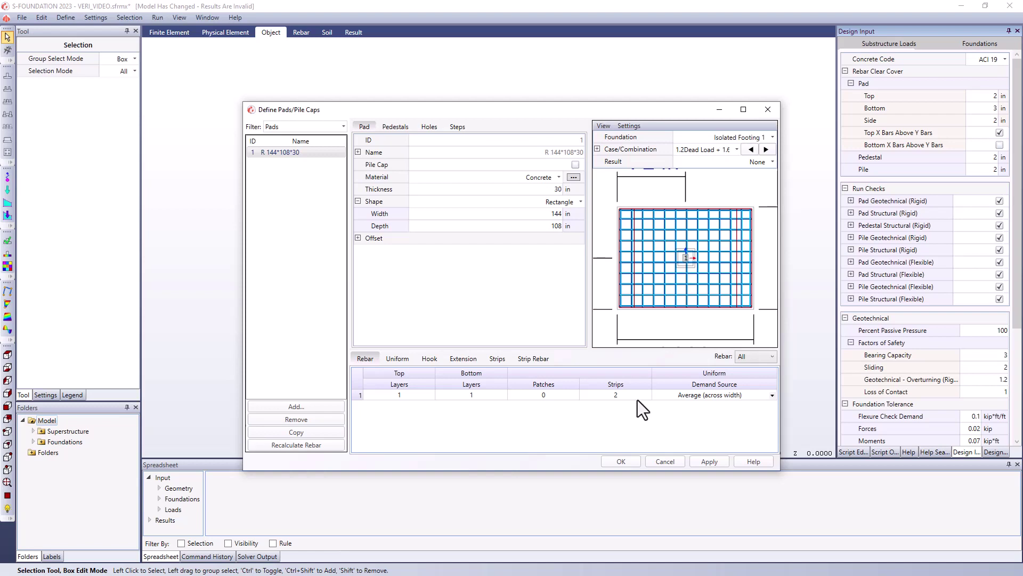
Show the uniform rebar: #7 top and bottom bars, 10 in X, 13 in Y at 12 in
click(404, 364)
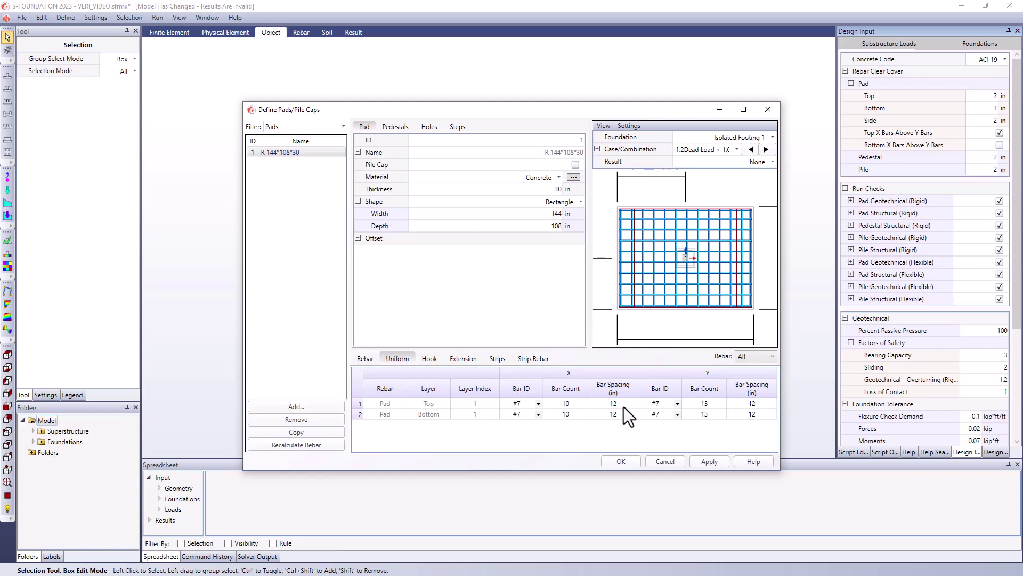
Accept the pad, run Analyze And Code Check, and discard the invalid results; shear utilization 0.91
click(621, 461)
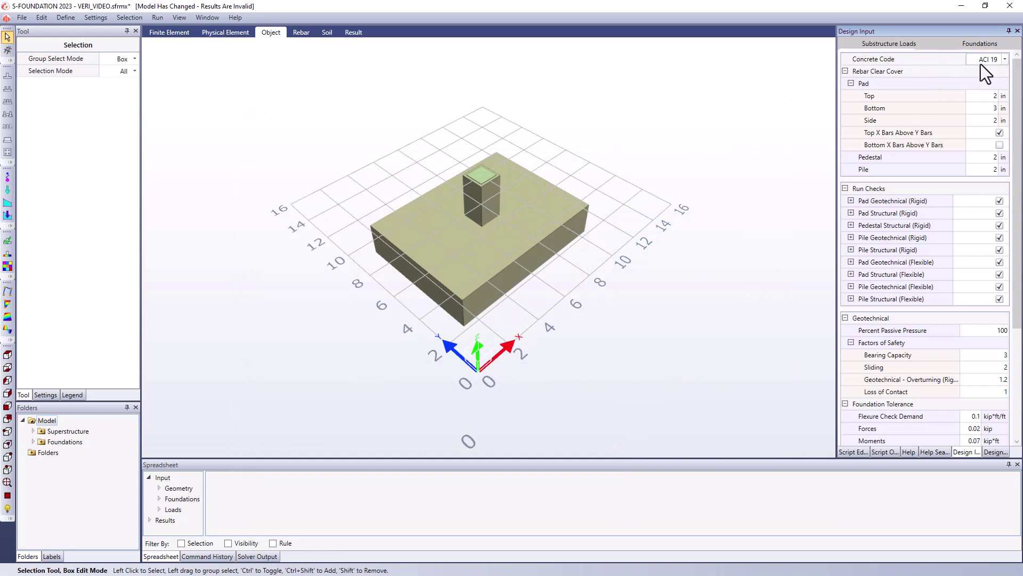
click(157, 22)
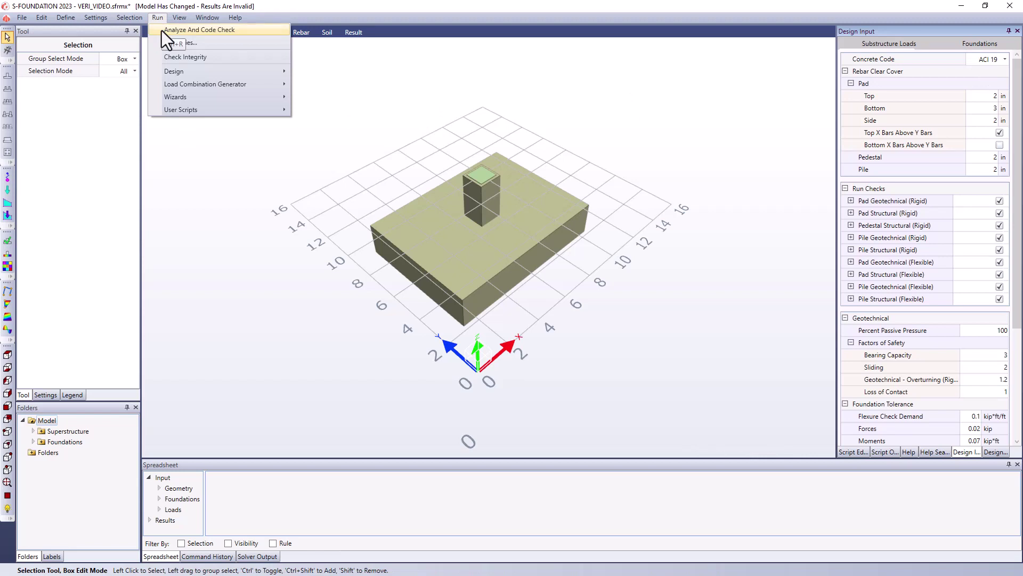
click(161, 30)
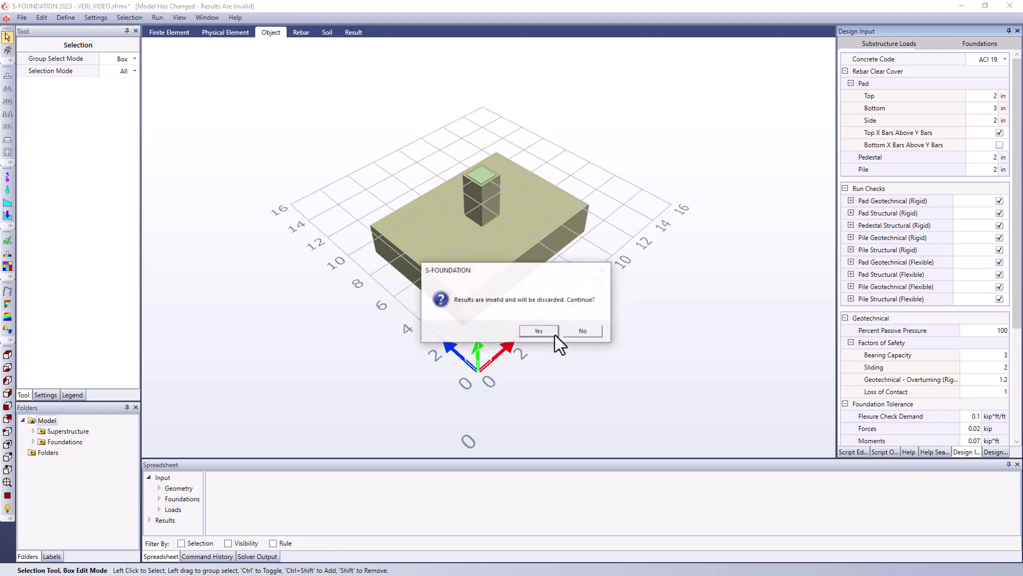
click(555, 334)
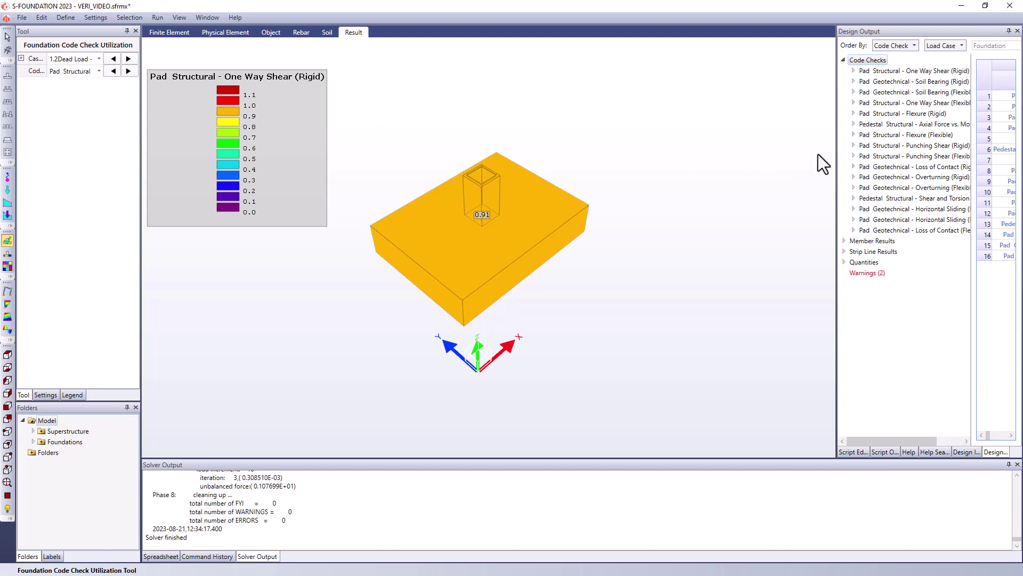
Widen the Design Output panel until the Governing columns show, e.g. 1.2Dead Load + 1.6Live Load for one-way shear
drag(838, 142, 525, 164)
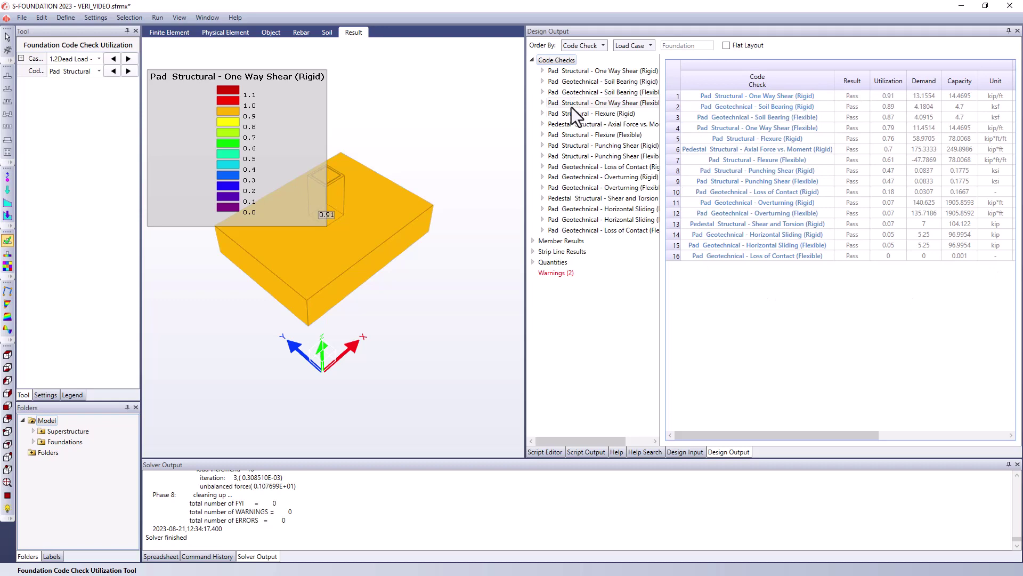
drag(526, 103, 366, 131)
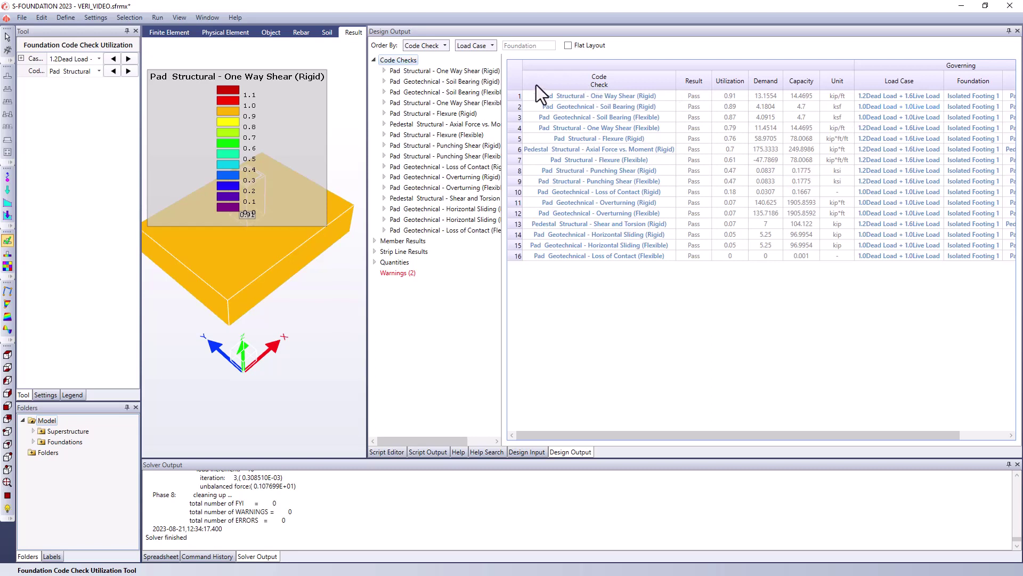
Expand the One Way Shear (Rigid) check's details and reorient the 3-D footing model
click(385, 71)
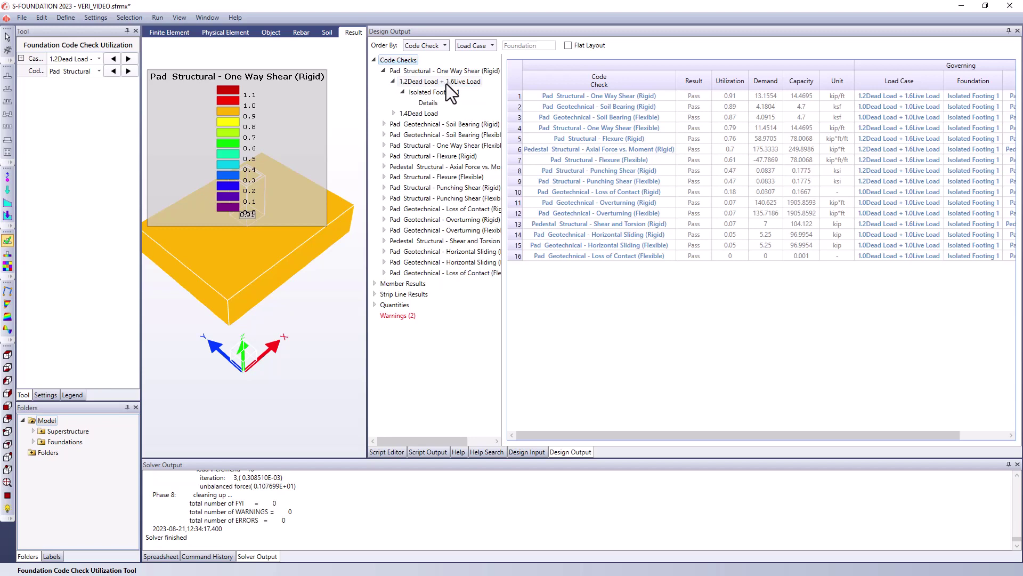
click(428, 103)
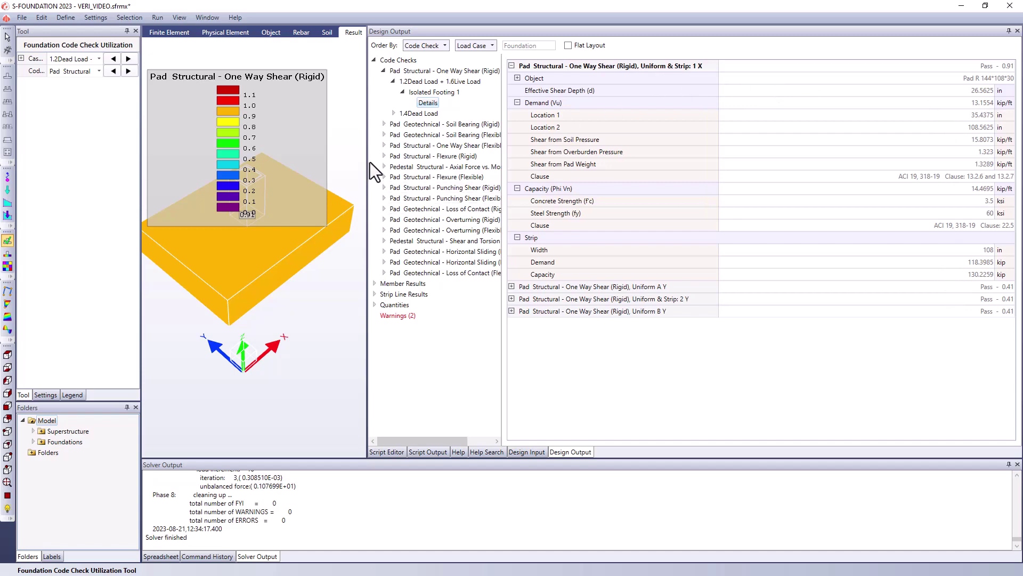
drag(367, 160, 738, 192)
middle_drag(591, 202, 594, 162)
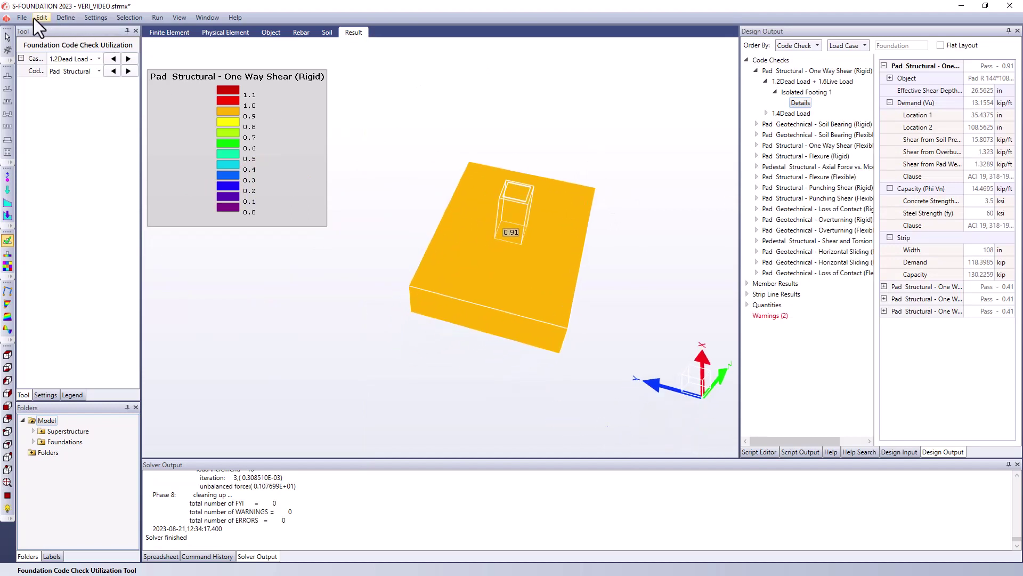
Export the results as a PDF report named Quick Report.pdf
click(25, 18)
mouse_move(79, 180)
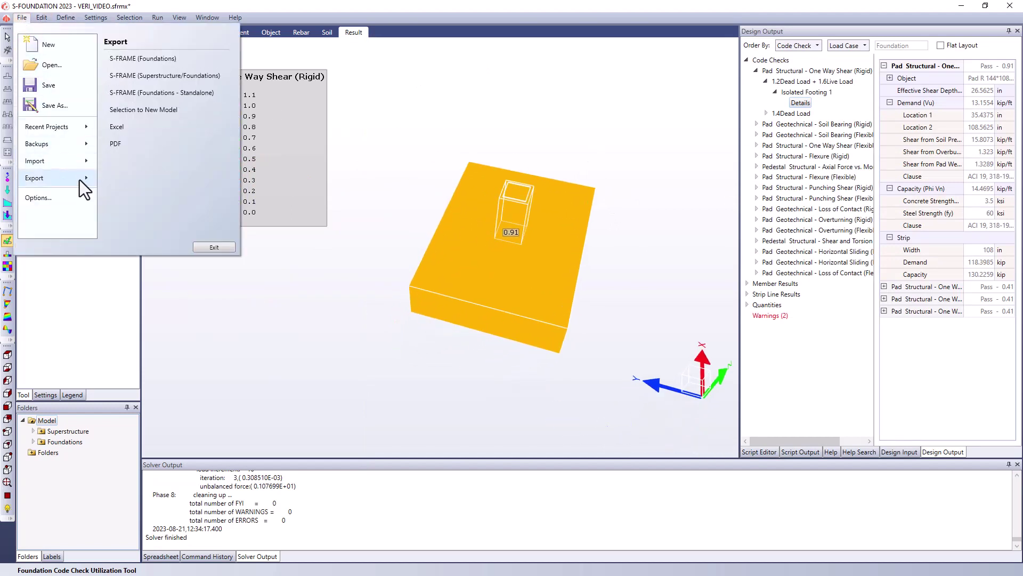
click(139, 146)
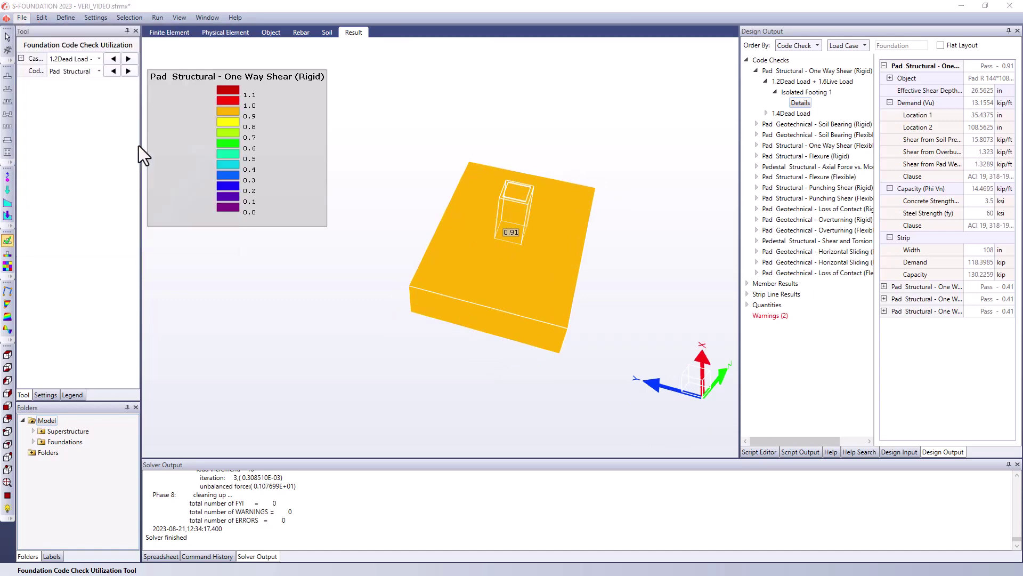
click(405, 287)
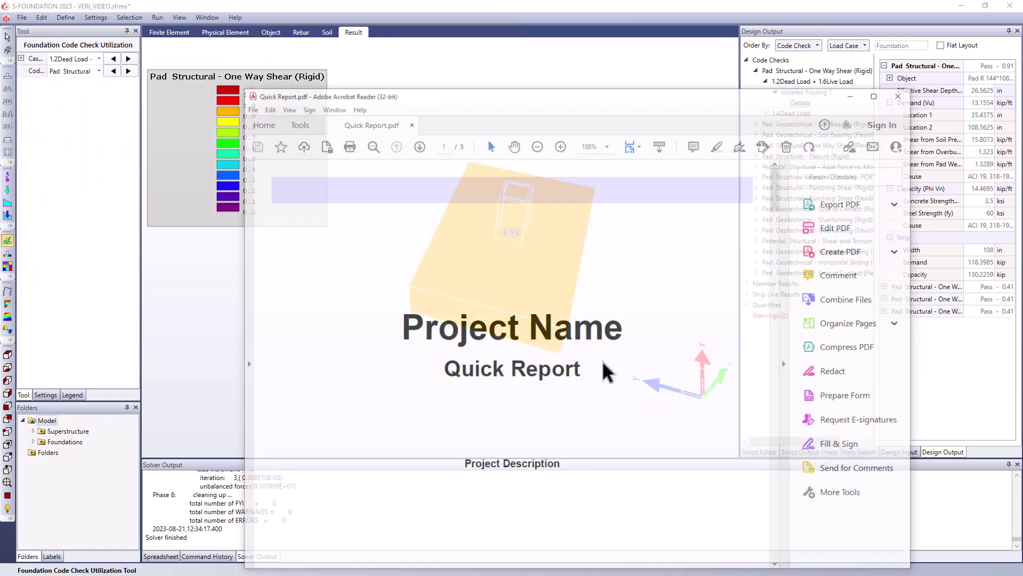
Maximize the Quick Report and scroll to page 2's Pad 1 governing code checks (0.91, 0.89)
double_click(542, 94)
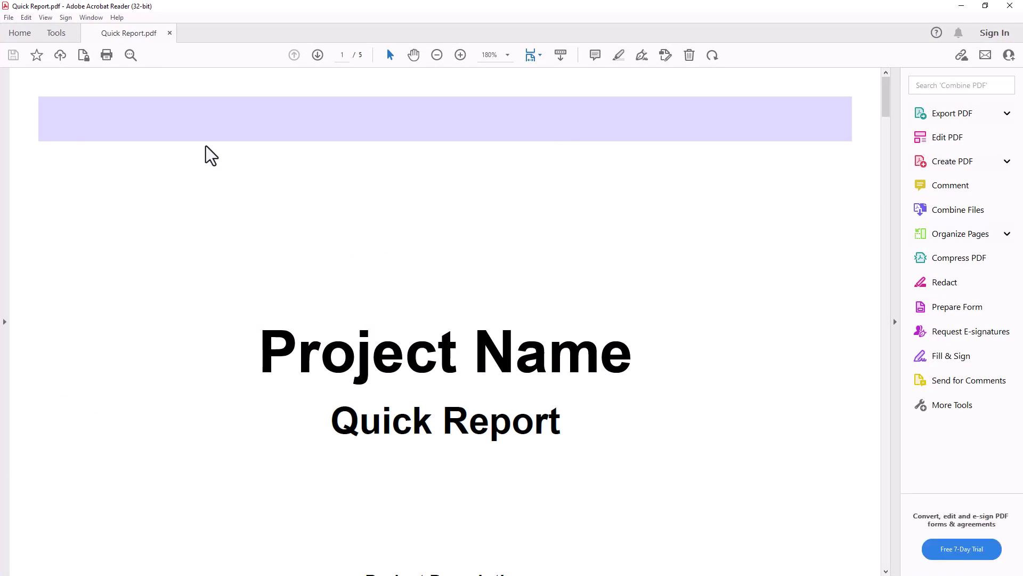
scroll(237, 190, down, 2)
scroll(584, 322, down, 10)
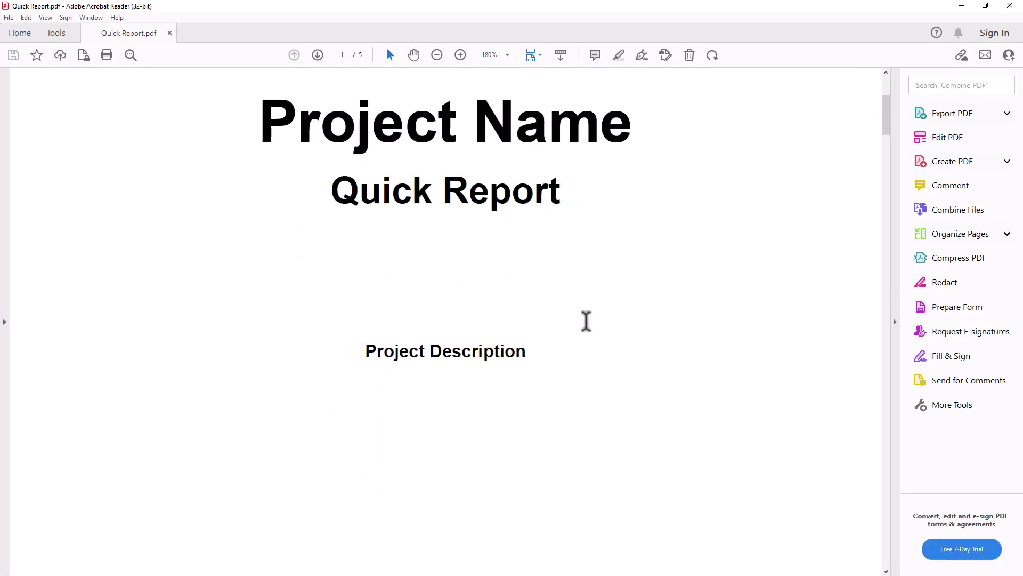
scroll(587, 326, down, 6)
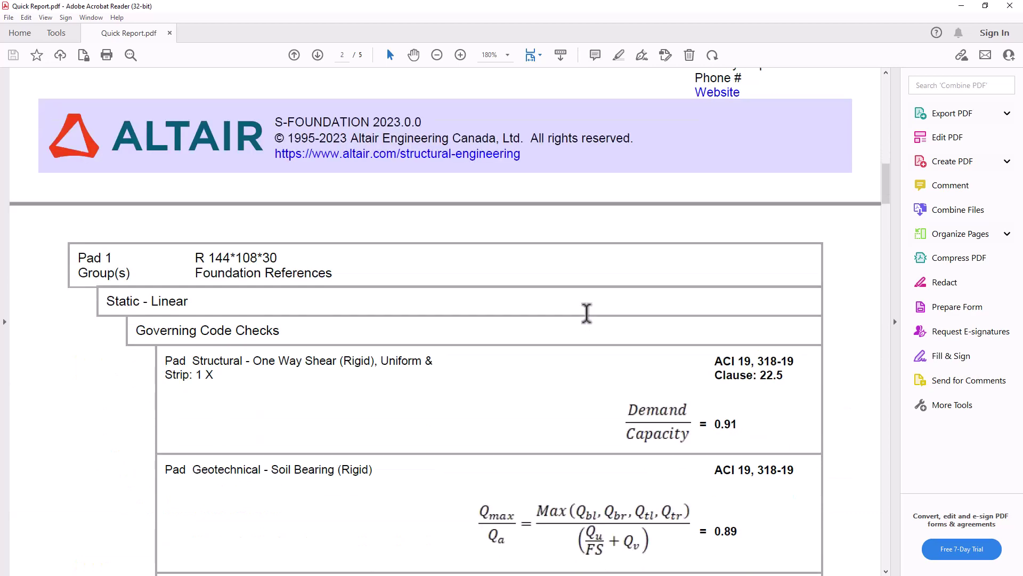